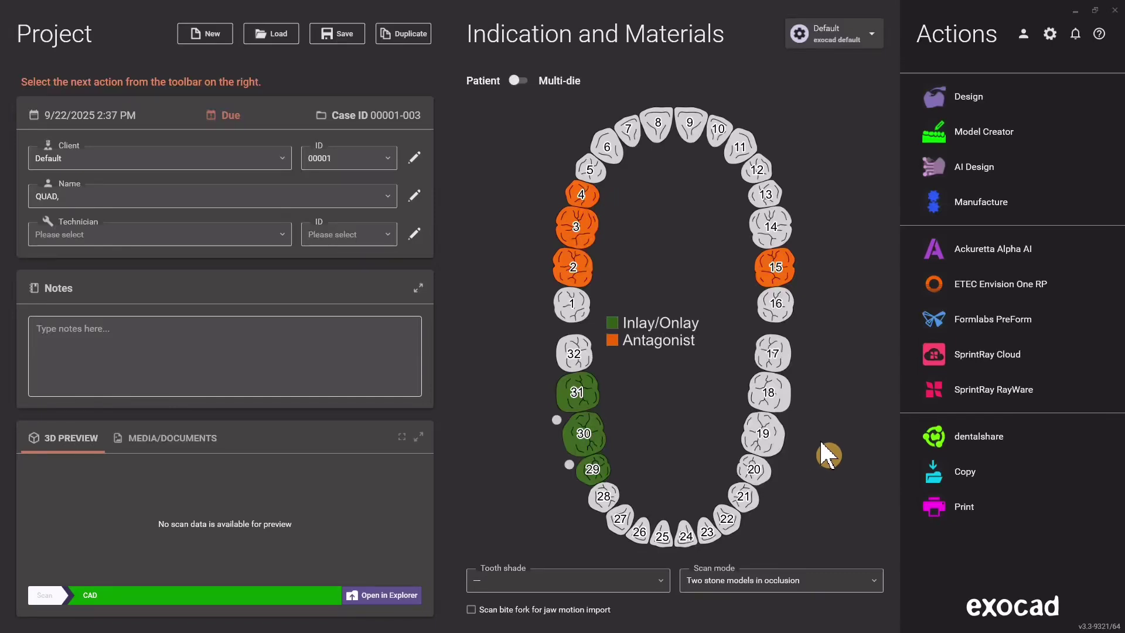
Load the lower inlay project for teeth 29–31 from DentalDB and launch it in DentalCAD.
left_click(273, 38)
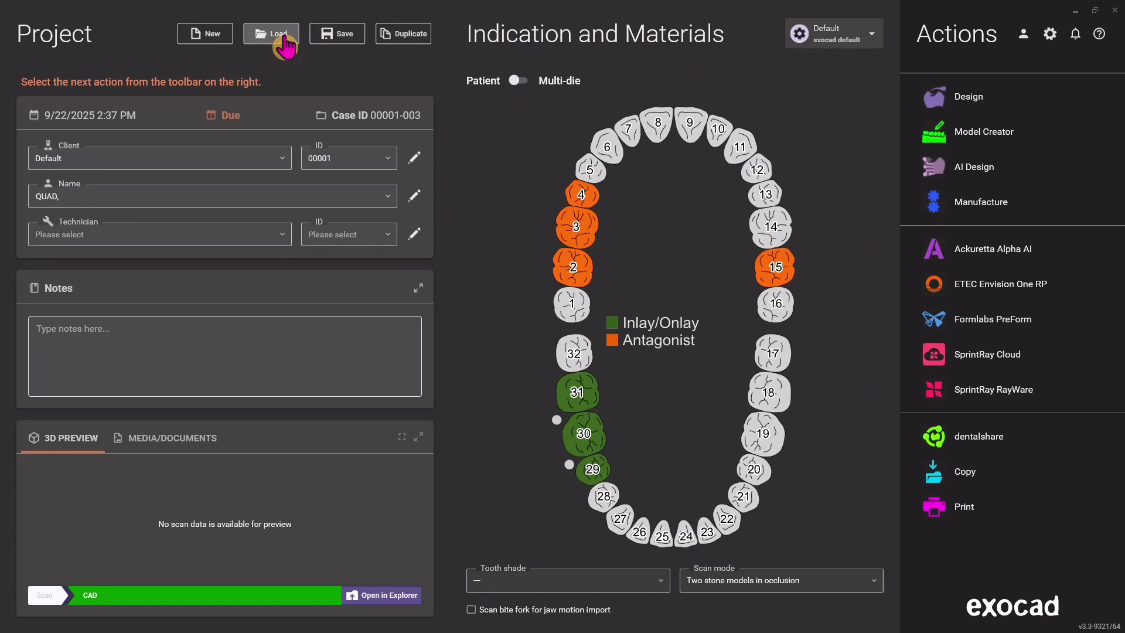
left_click(926, 99)
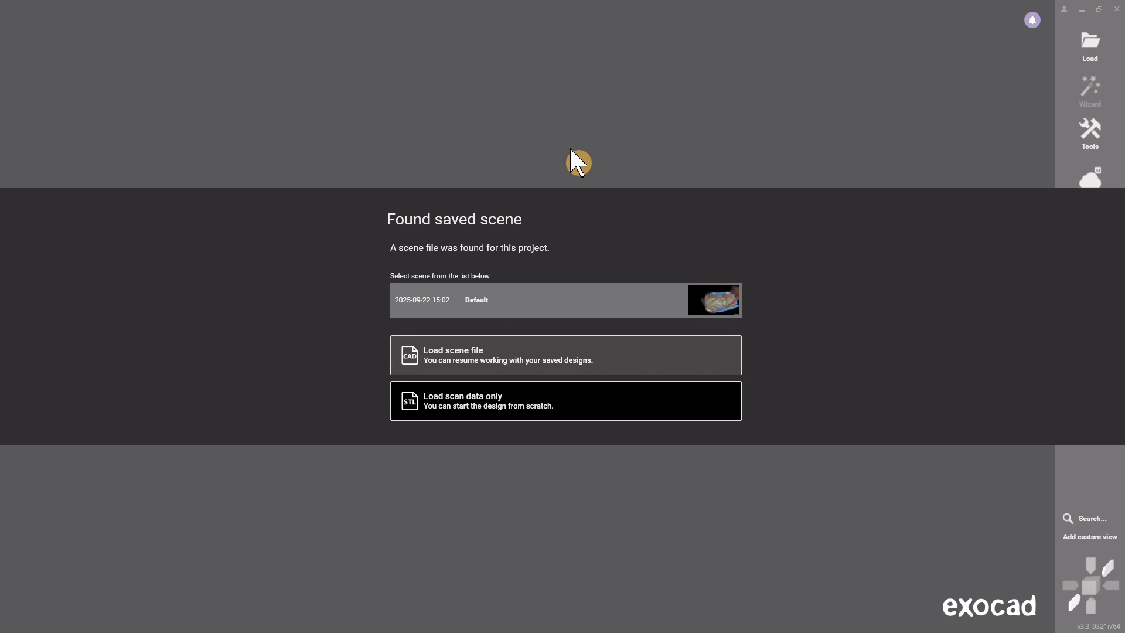
Load the saved inlay scene, toggle Merged parts visibility, and pick Expert mode as the next step.
left_click(544, 355)
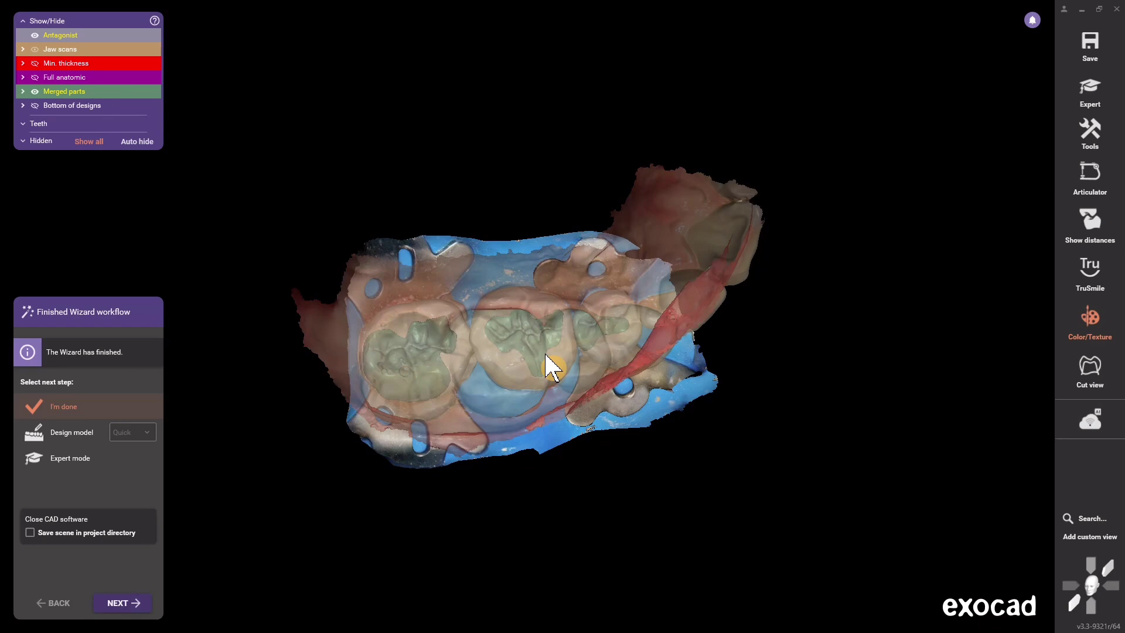
right_click_drag(505, 350, 550, 428)
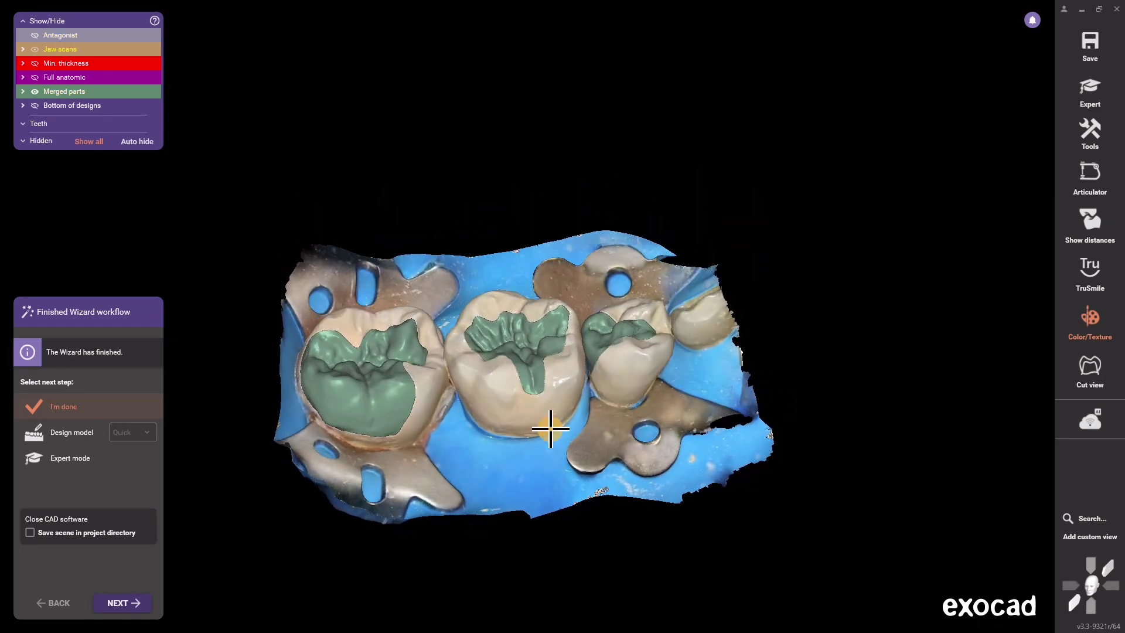
scroll(482, 432, "up", 5)
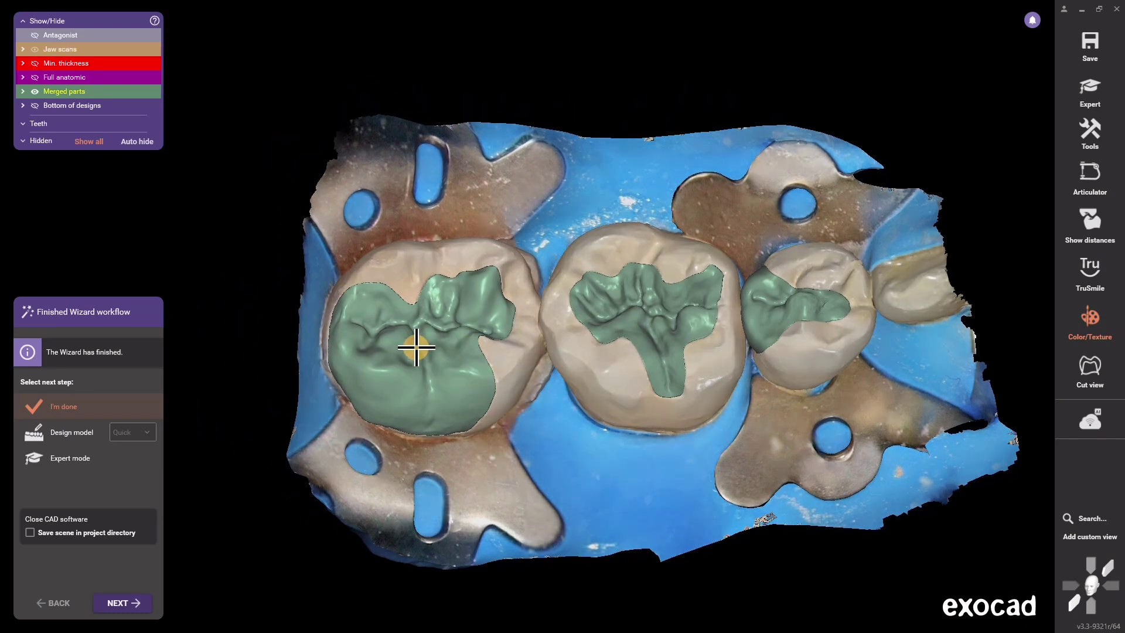
left_click(34, 93)
left_click(33, 92)
double_click(35, 93)
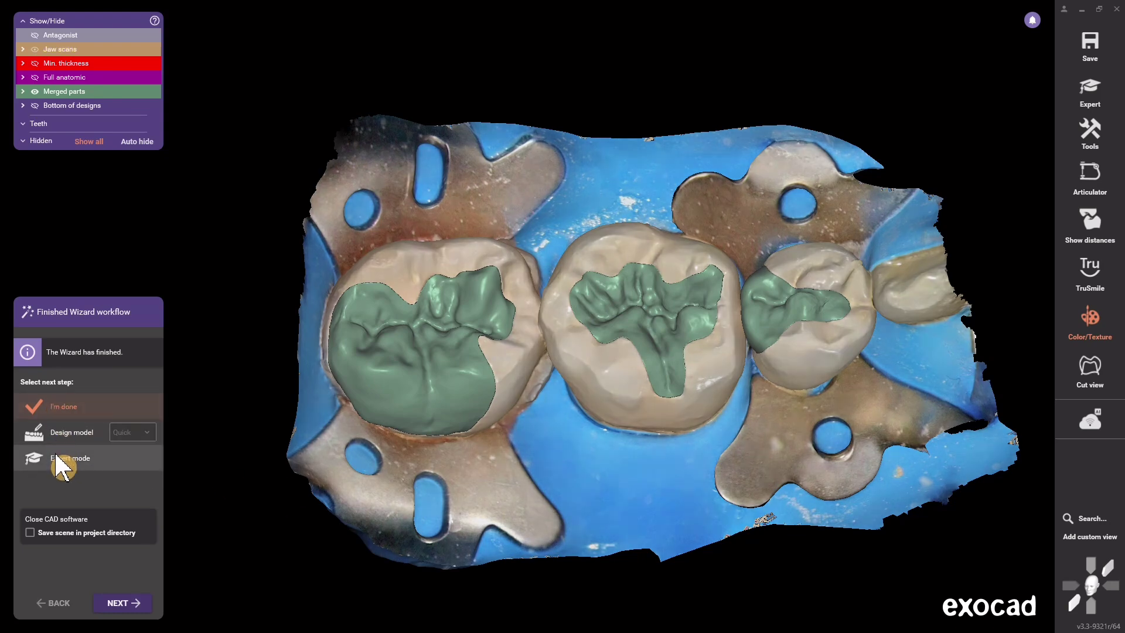
left_click(62, 456)
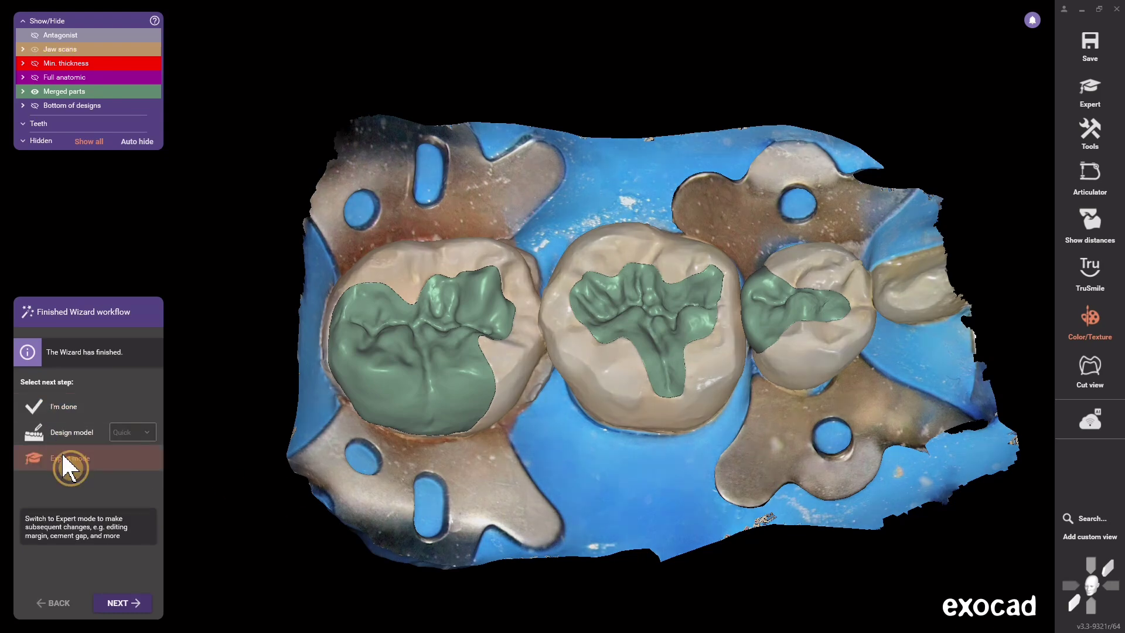
Enter Expert mode, dismiss the notice, close the wizard panel, and reveal the bottom toolbar.
left_click(125, 604)
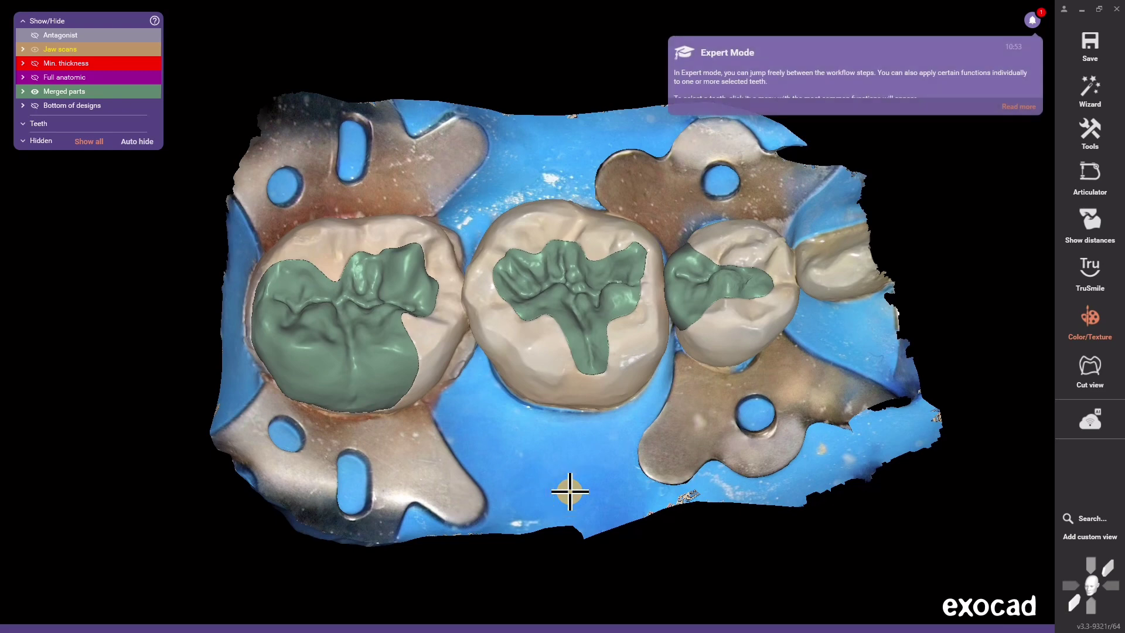
left_click(1092, 94)
left_click(1094, 99)
left_click(1093, 97)
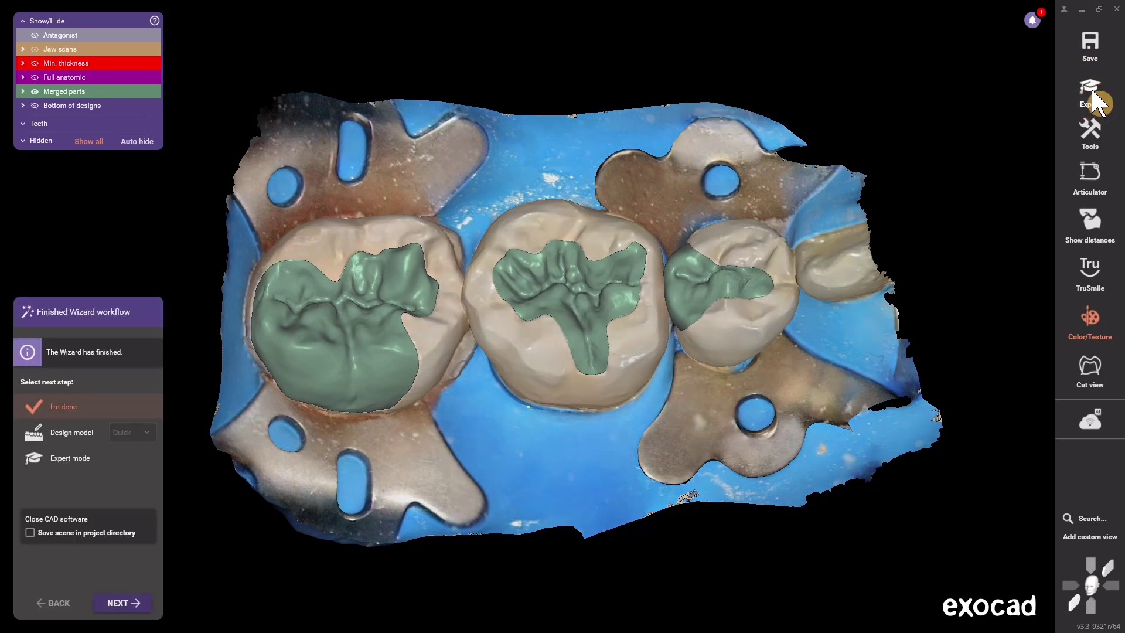
left_click(1094, 99)
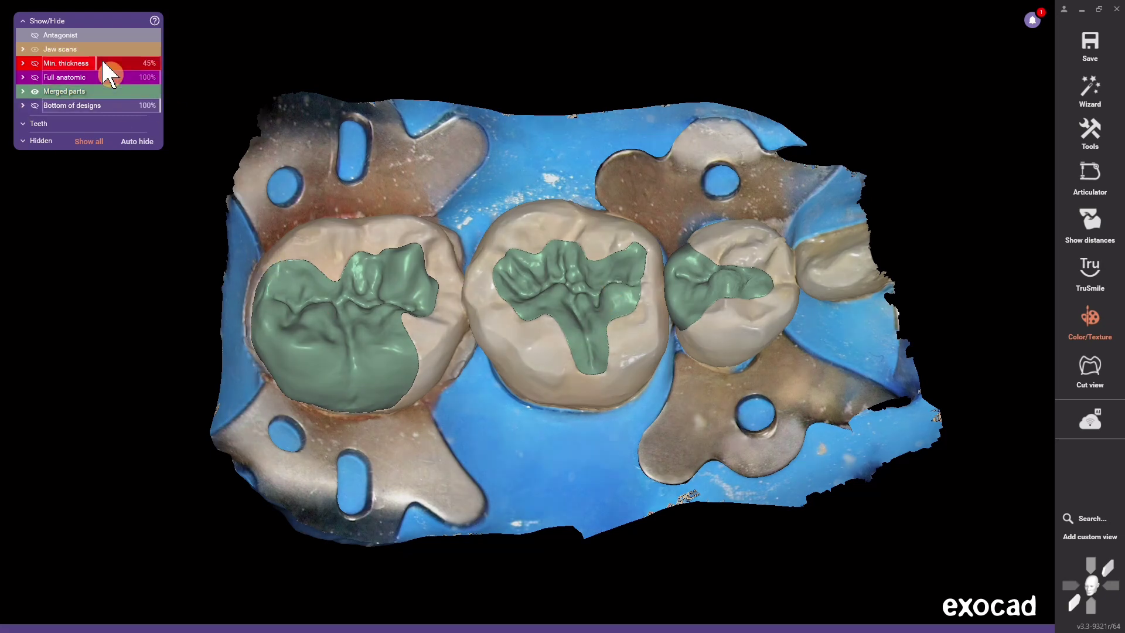
mouse_move(297, 625)
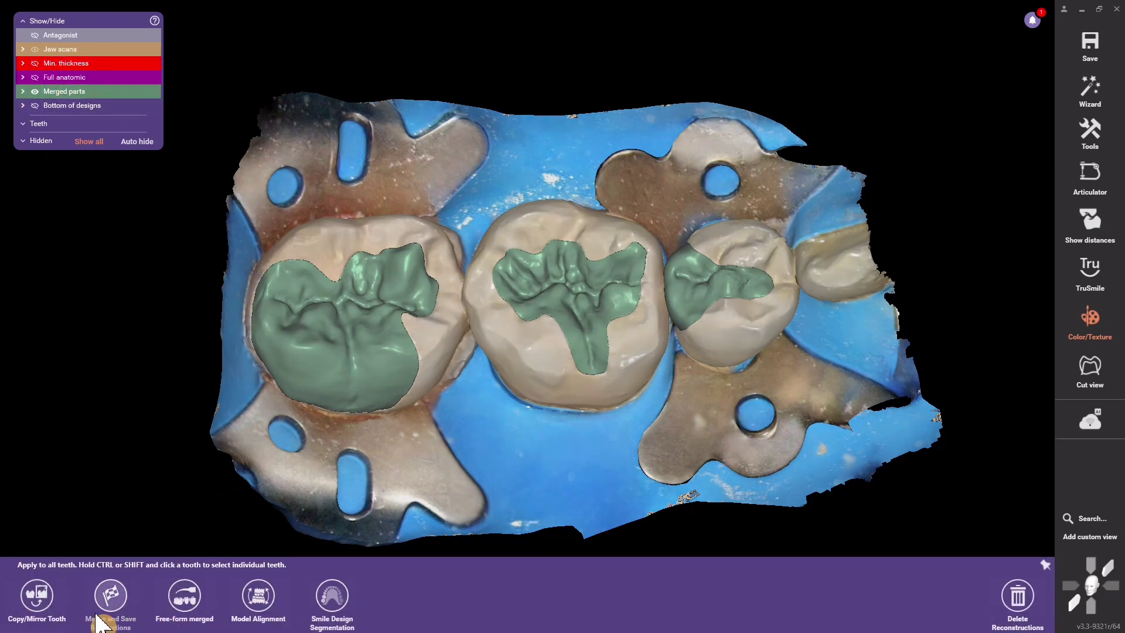
In Free-form merged, enable Show distances and inspect the inlays with the jaw scan temporarily hidden.
left_click(190, 604)
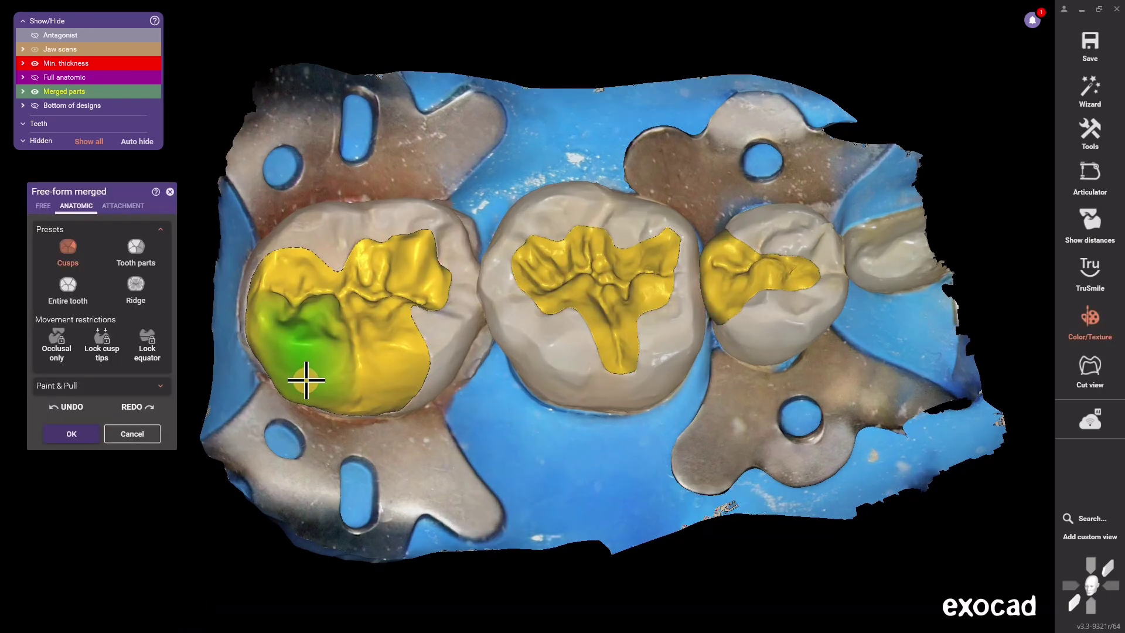
left_click(1089, 226)
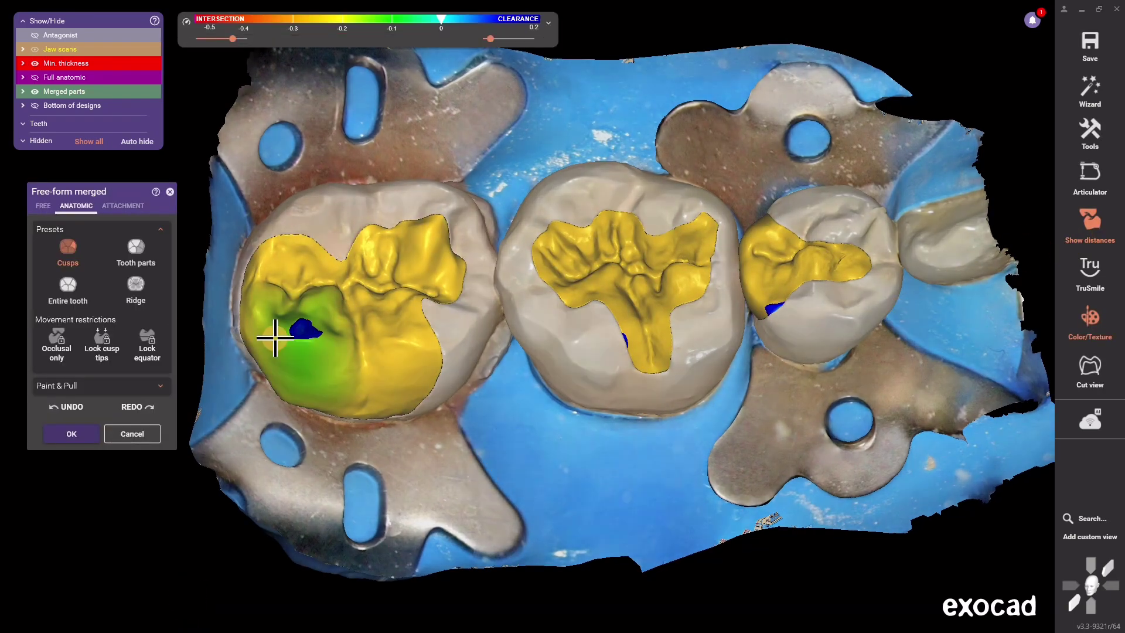
left_click(43, 205)
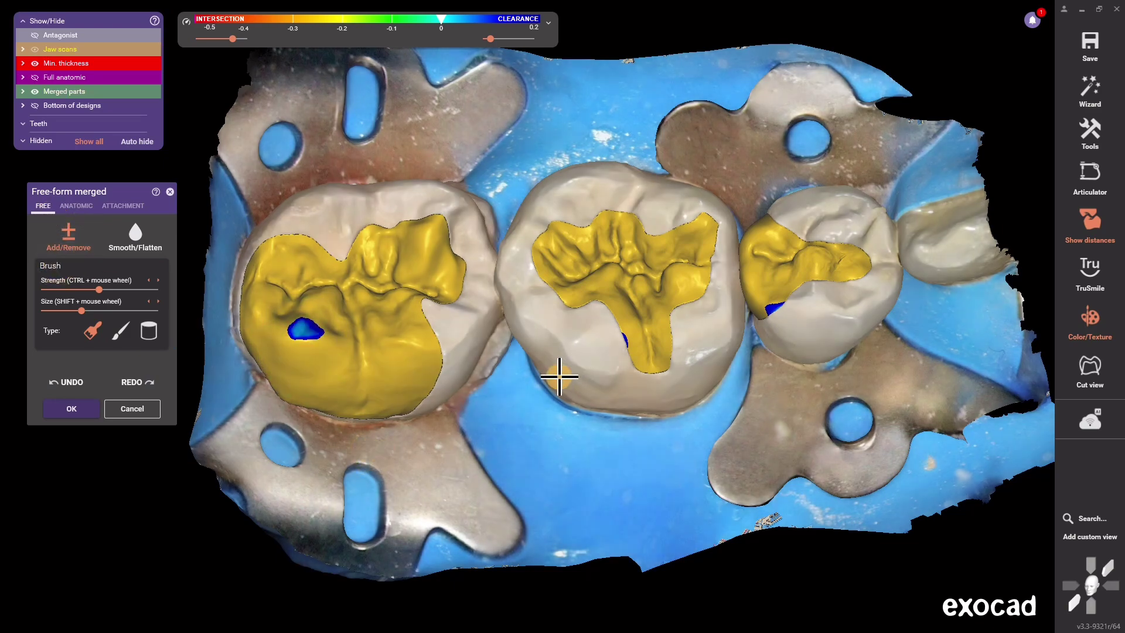
right_click_drag(744, 357, 762, 403)
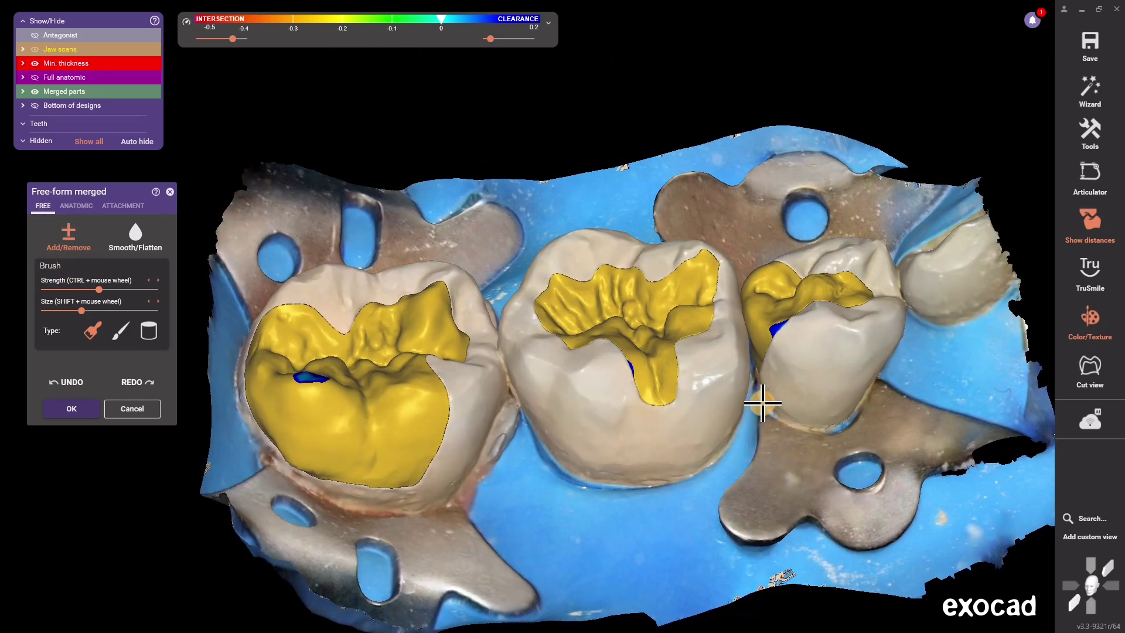
middle_click(705, 413, "ctrl")
right_click_drag(700, 431, 698, 432)
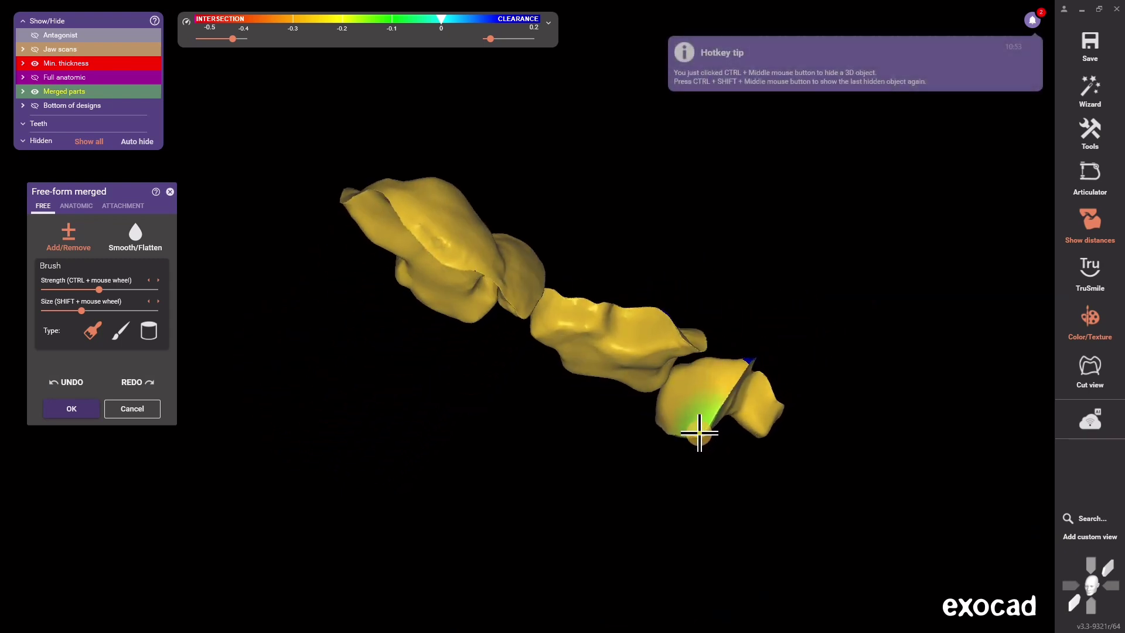
left_click(551, 23)
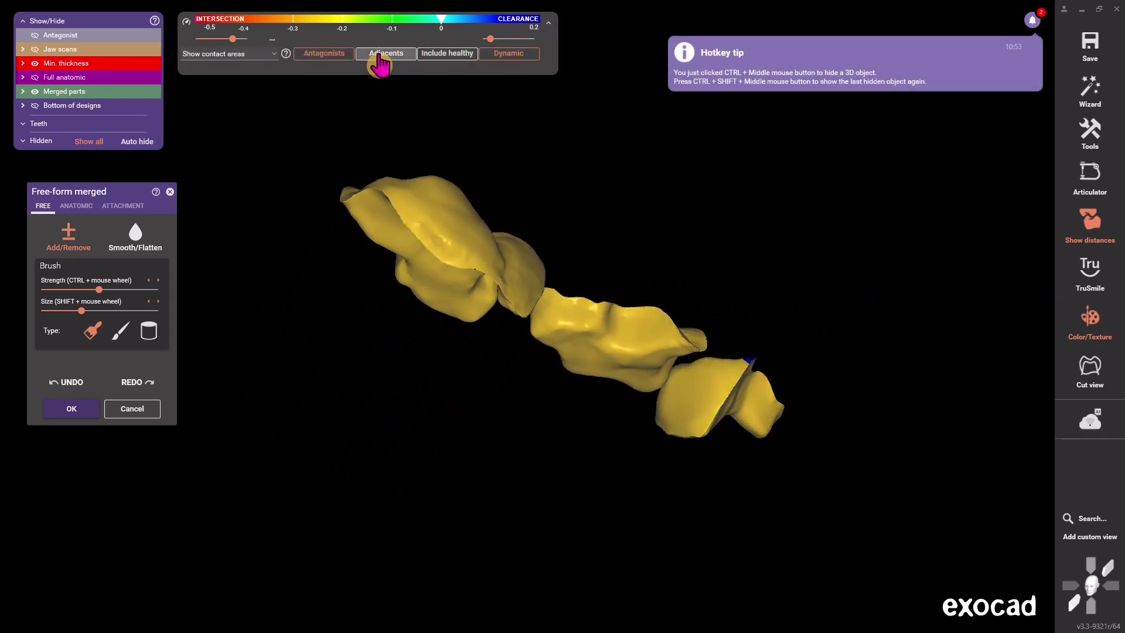
scroll(695, 388, "up", 3)
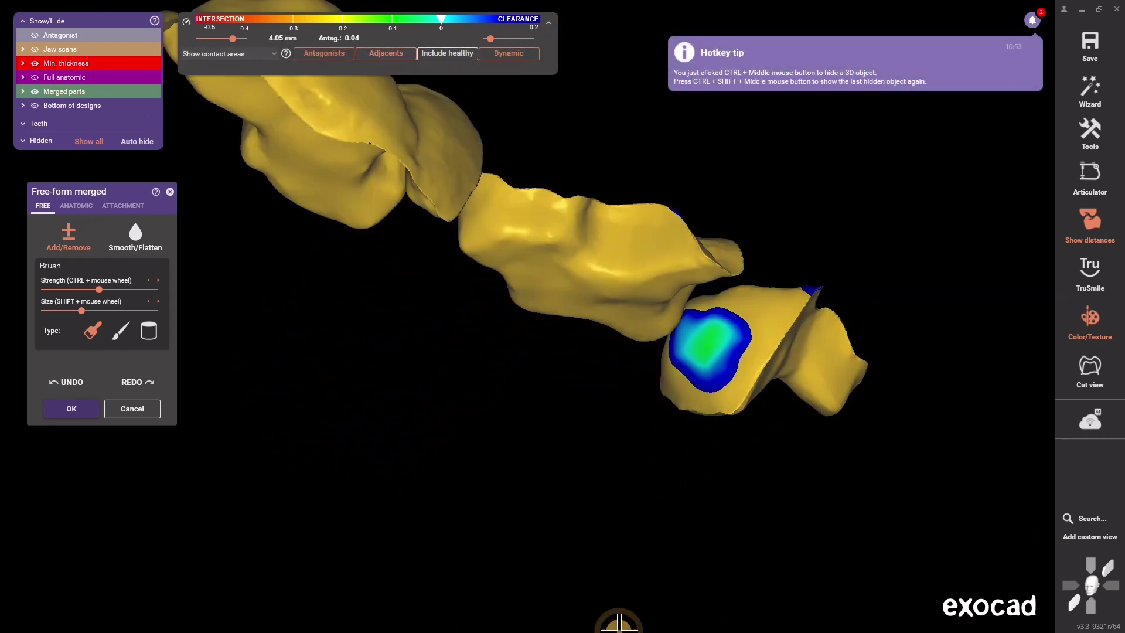
scroll(678, 442, "down", 5)
right_click_drag(678, 440, 680, 443)
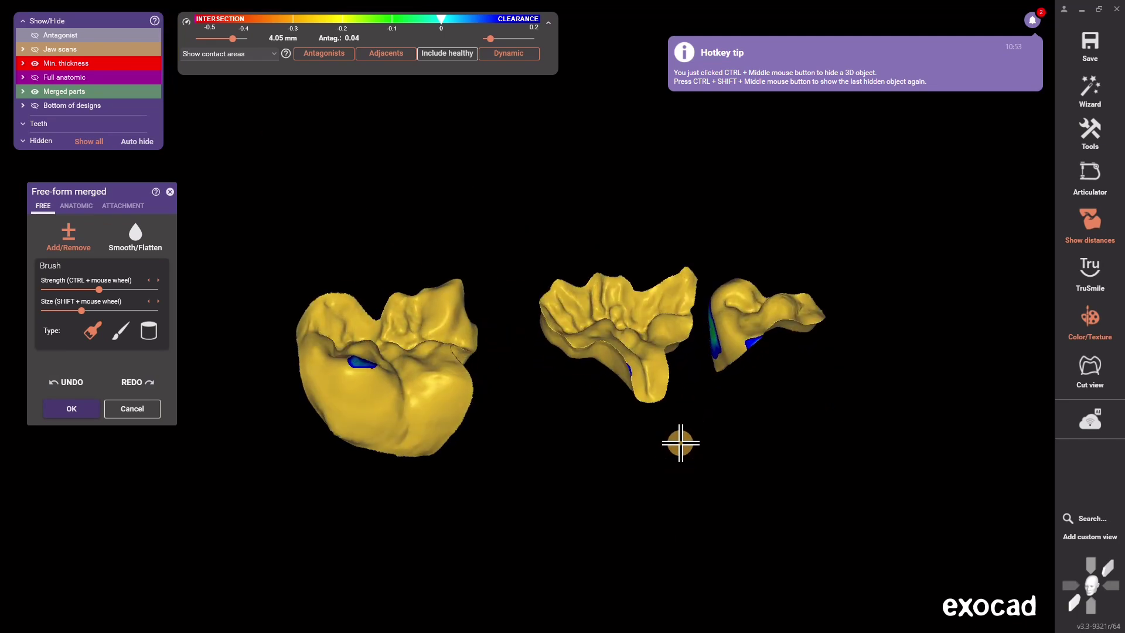
middle_click(615, 416, "ctrl+shift")
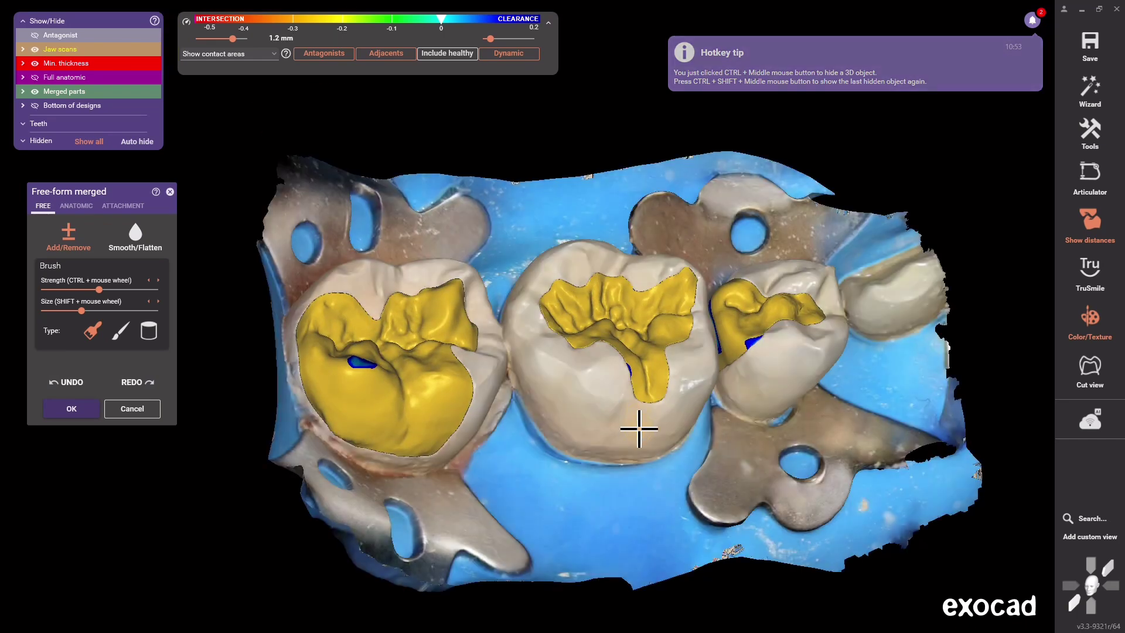
Accept the free-form step and save, overwriting the existing scene file.
left_click(66, 409)
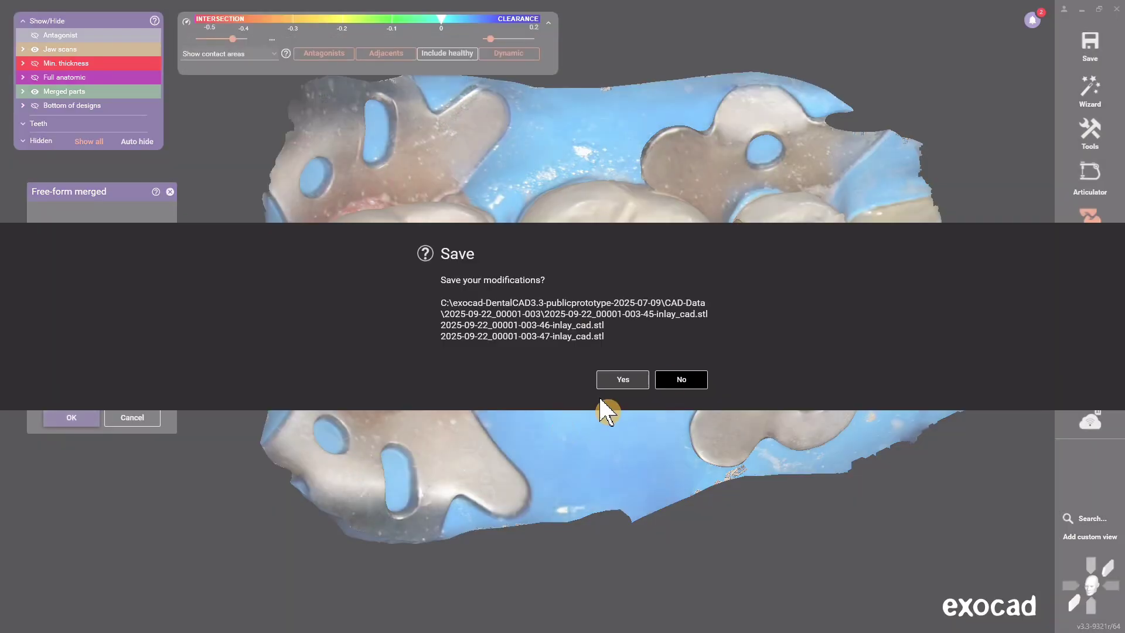
left_click(638, 381)
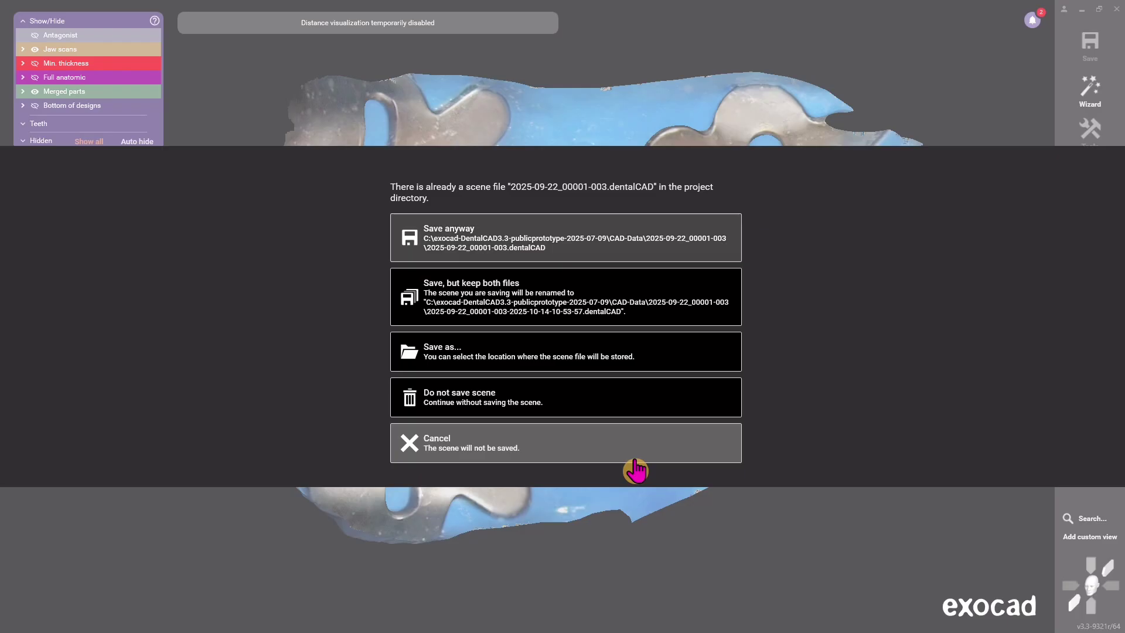
left_click(618, 252)
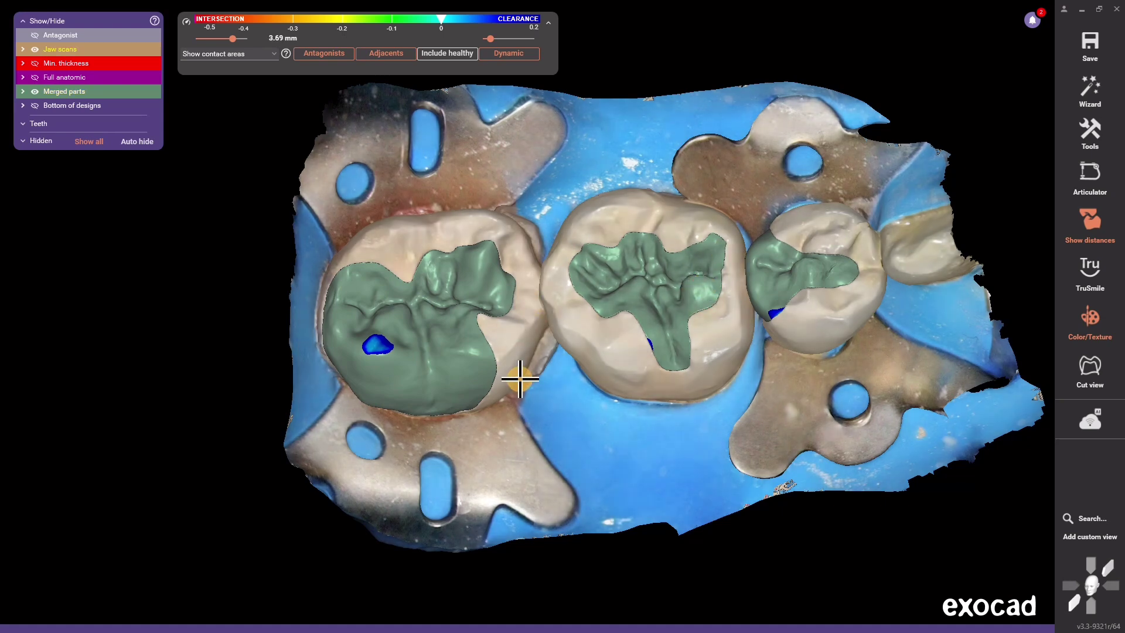
Select the tooth 31, 30 and 29 restorations and delete only their merged parts.
left_click(642, 299)
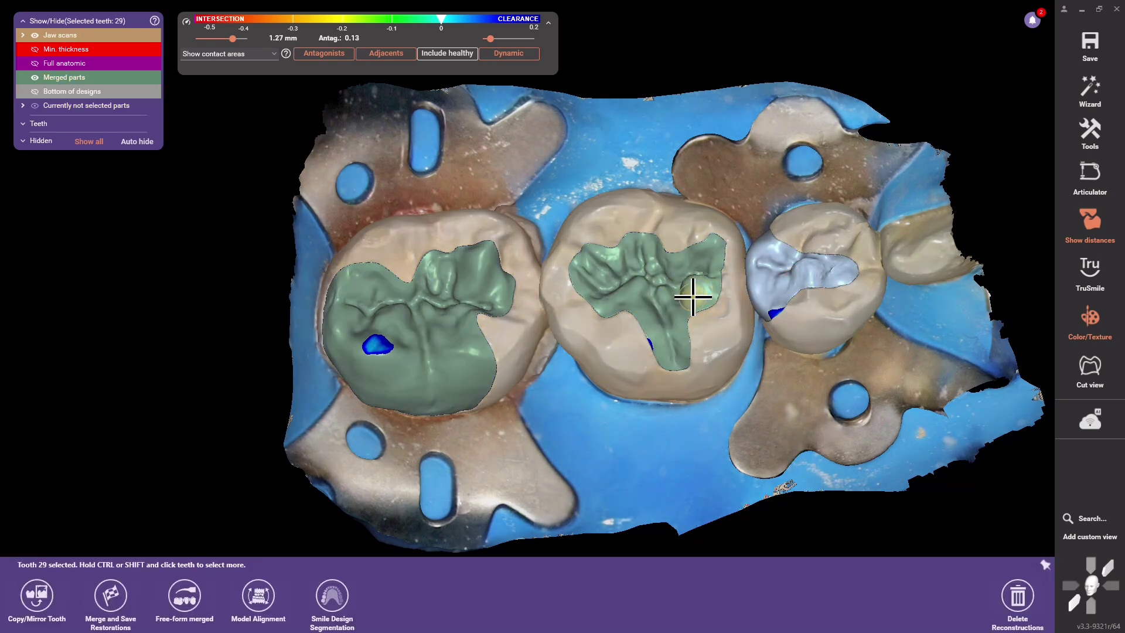
left_click(504, 306)
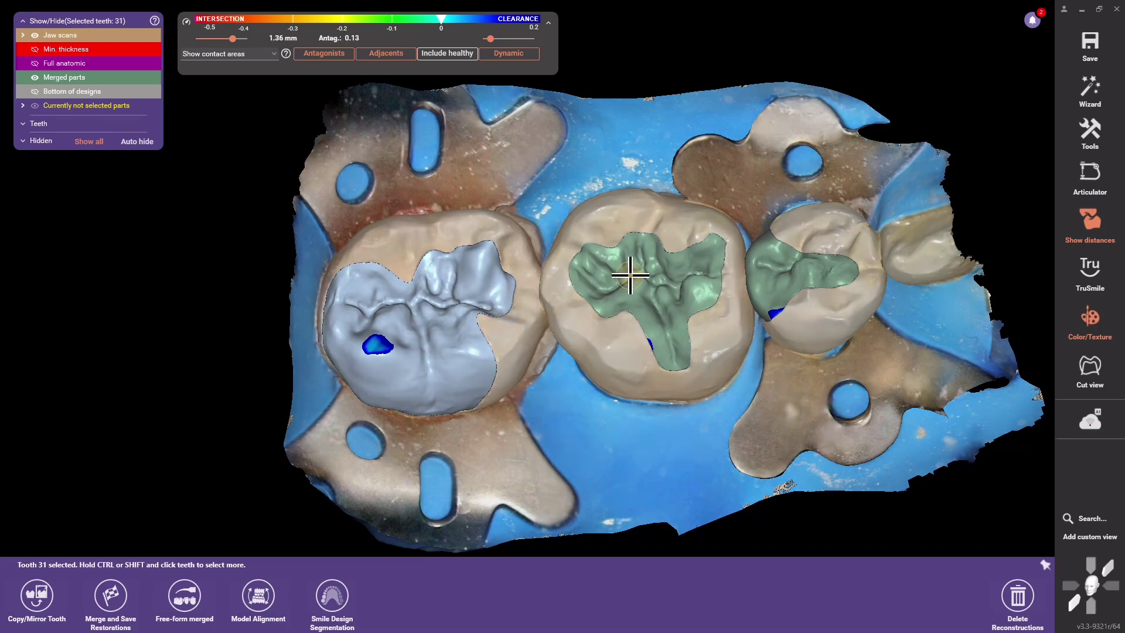
left_click(644, 293, "ctrl")
left_click(786, 259, "ctrl")
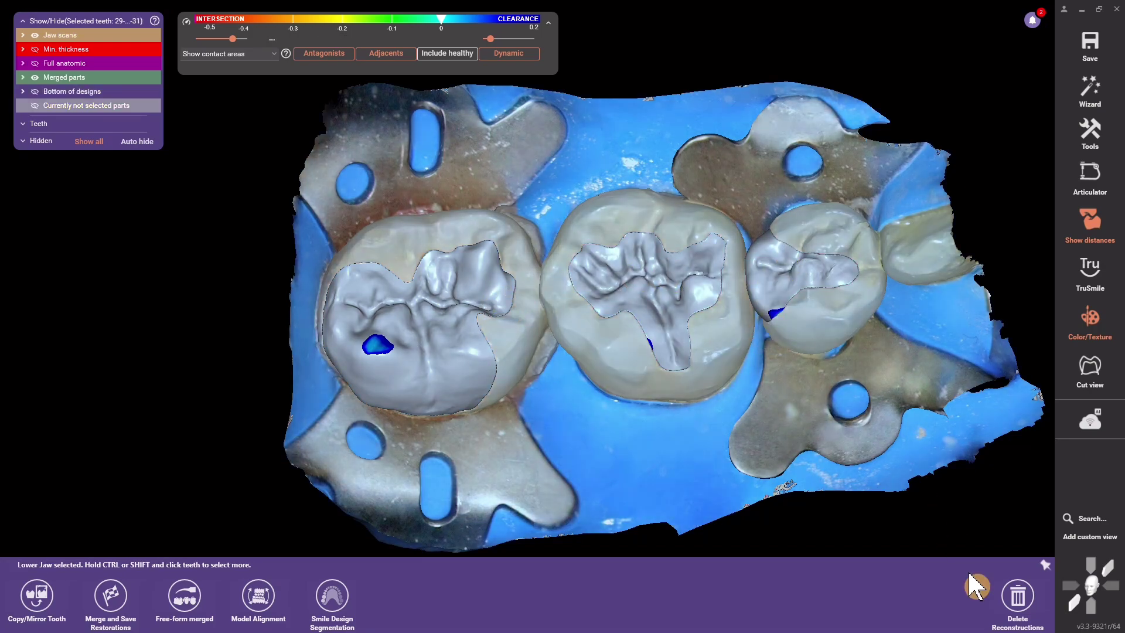
left_click(1018, 595)
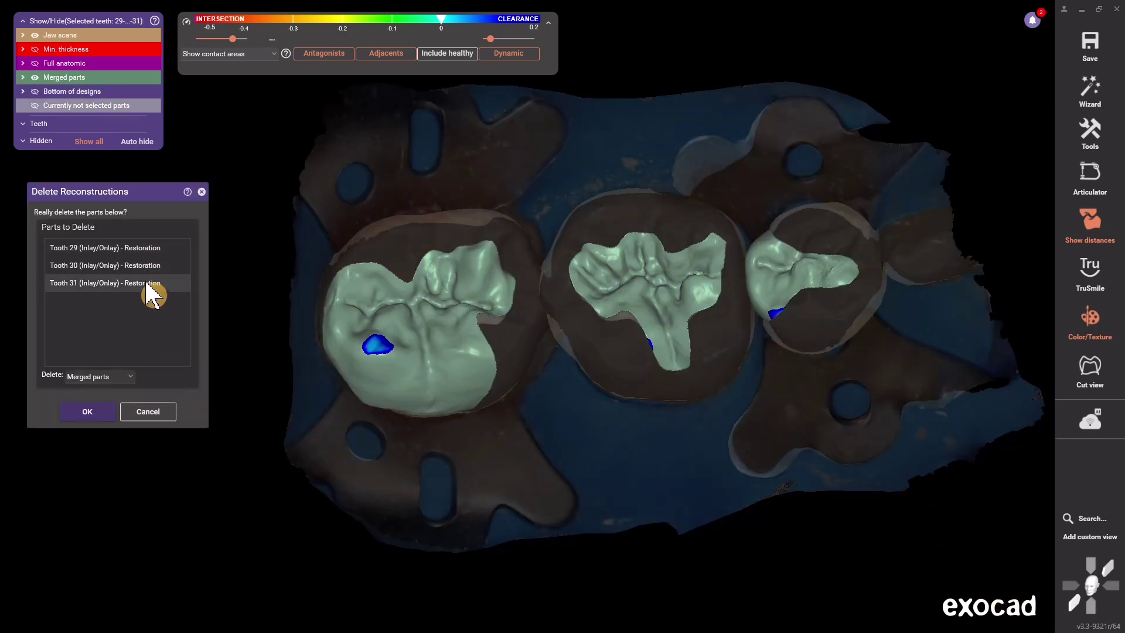
left_click(121, 378)
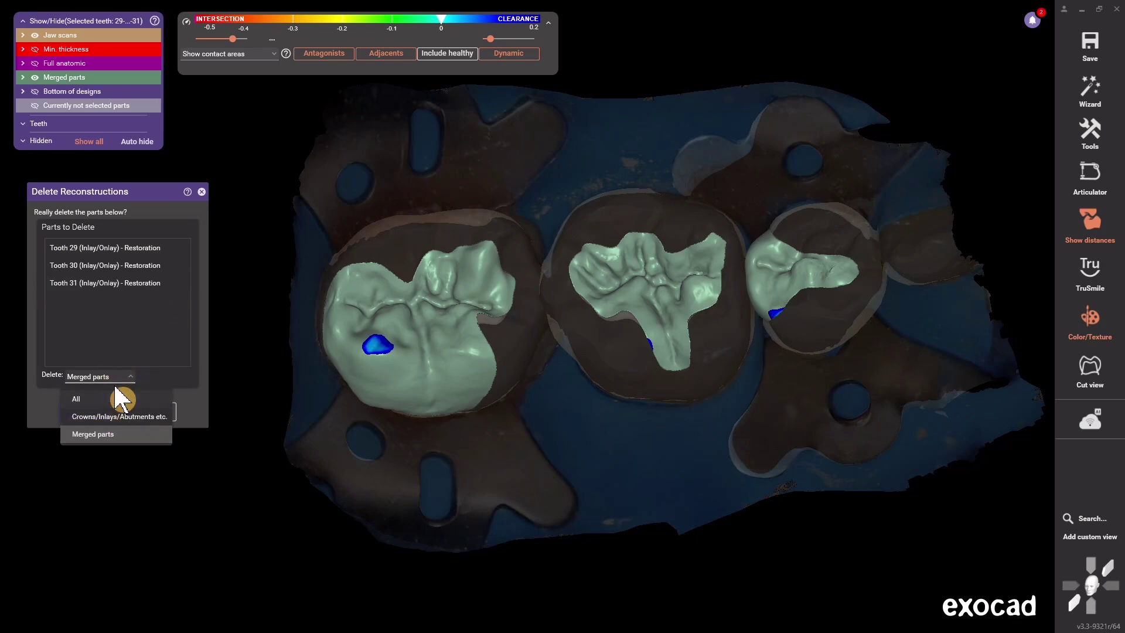
left_click(101, 438)
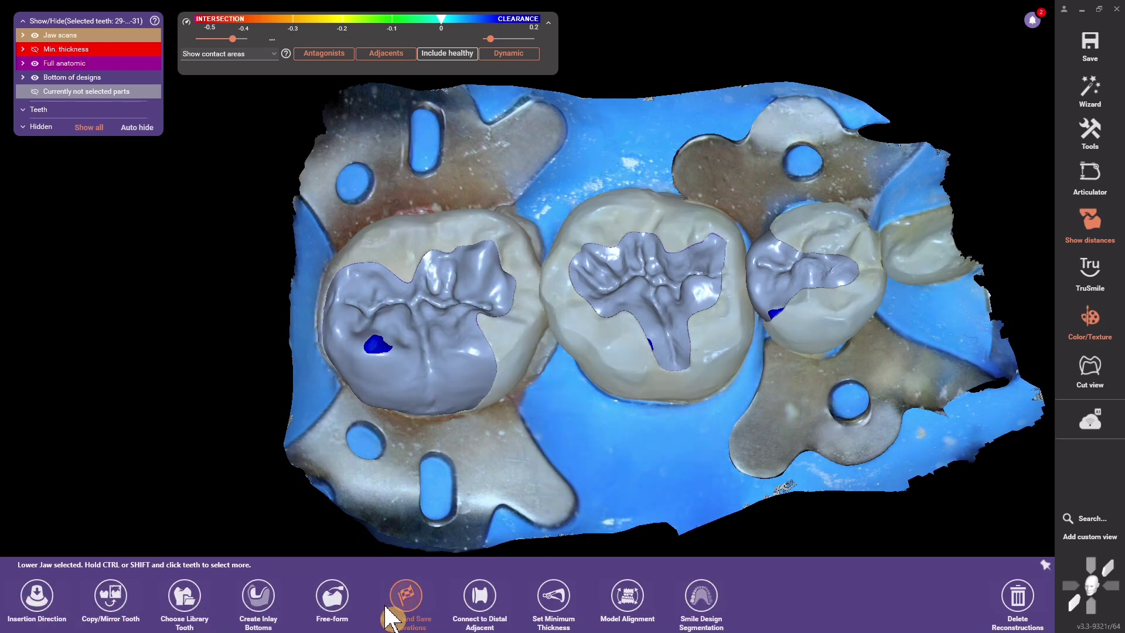
Set tooth 29's insertion axis from the current view and confirm it.
left_click(36, 596)
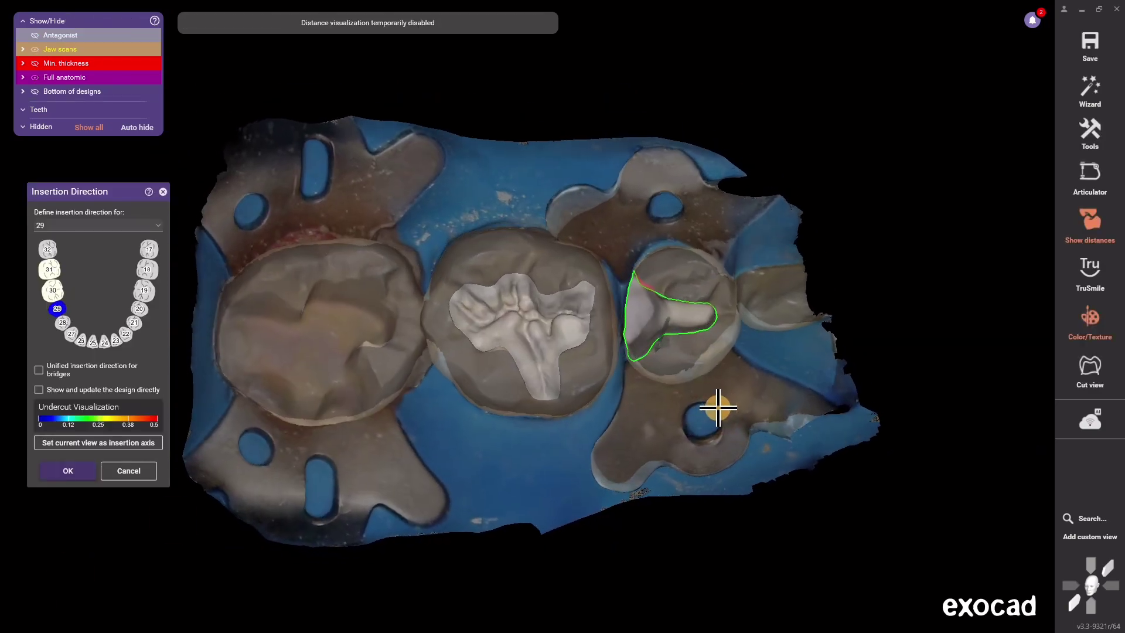
left_click(128, 447)
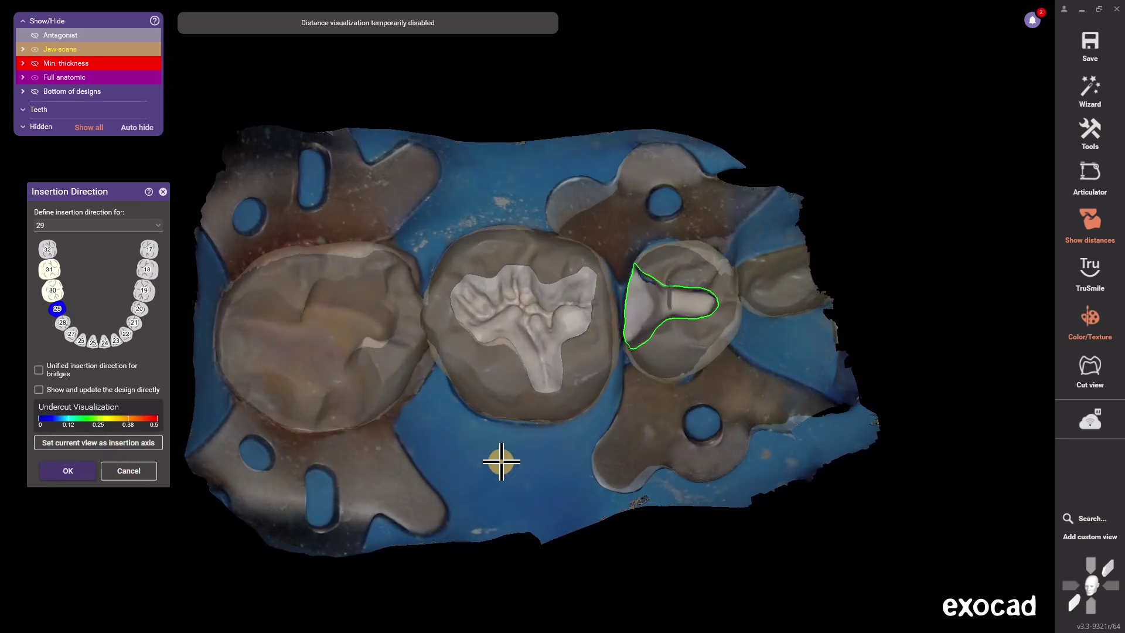
left_click(82, 444)
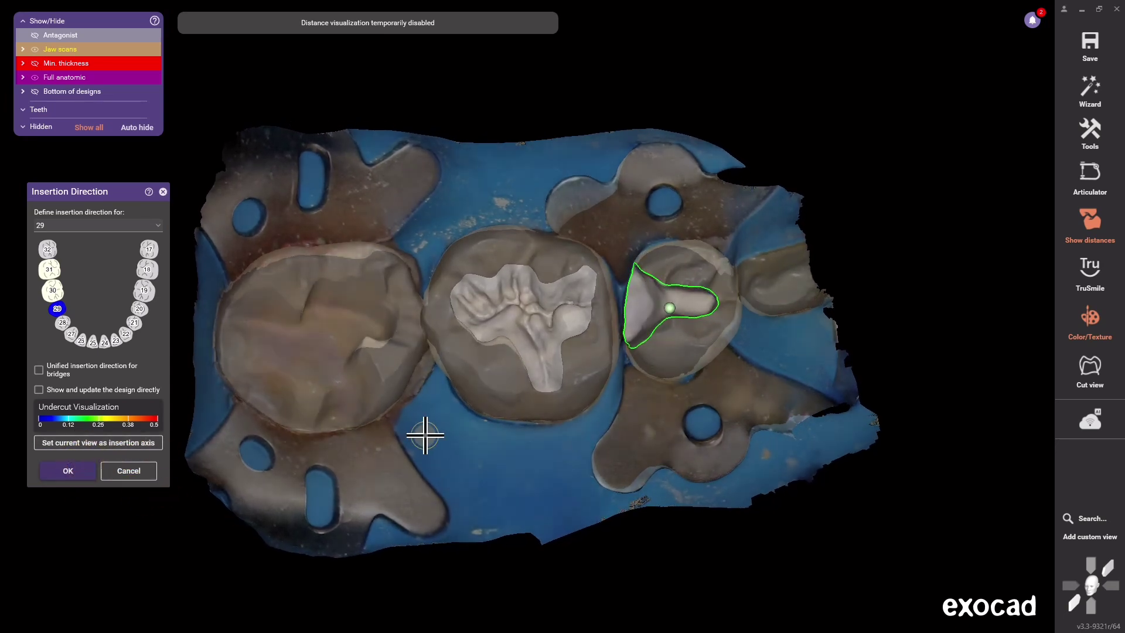
left_click(94, 445)
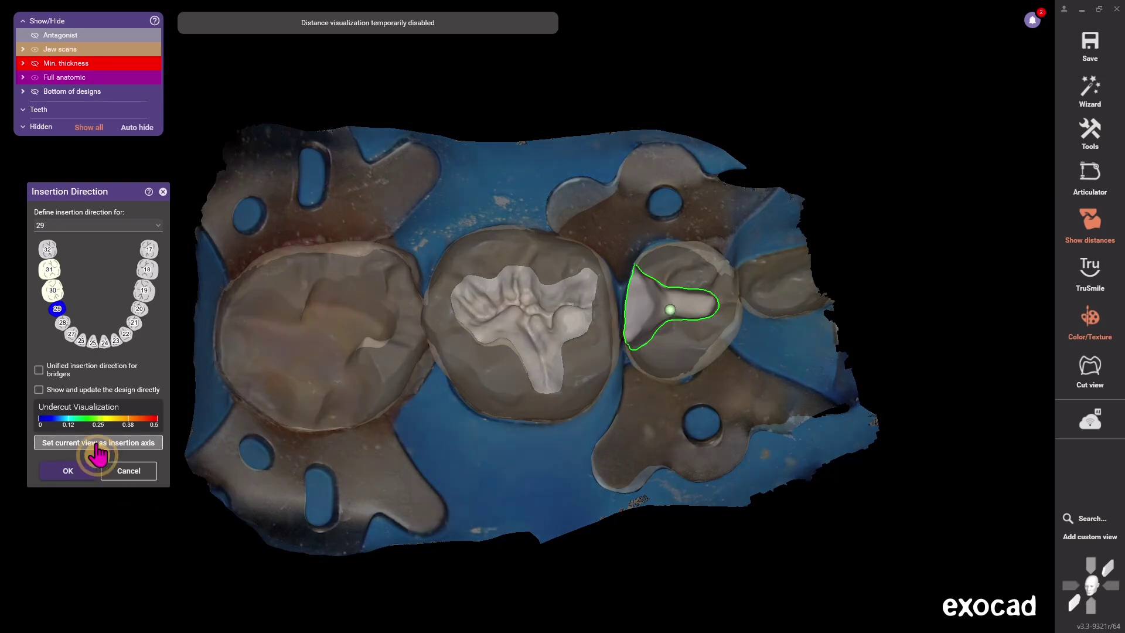
left_click(78, 474)
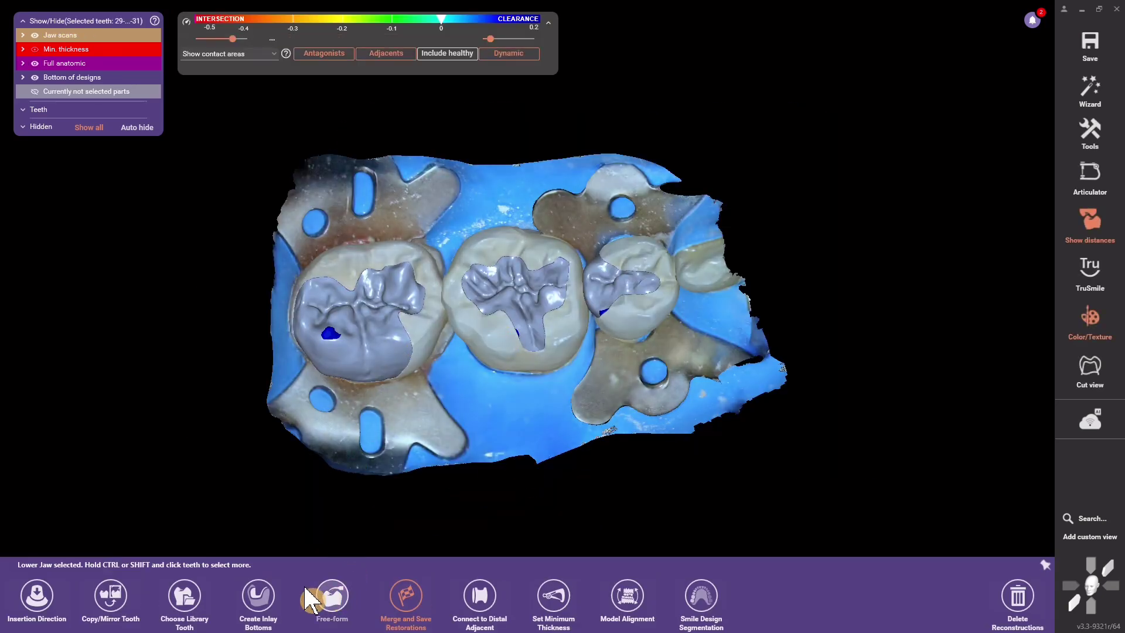
Create inlay bottoms with Anticipate milling enabled at a 1.22 mm tool diameter.
left_click(263, 597)
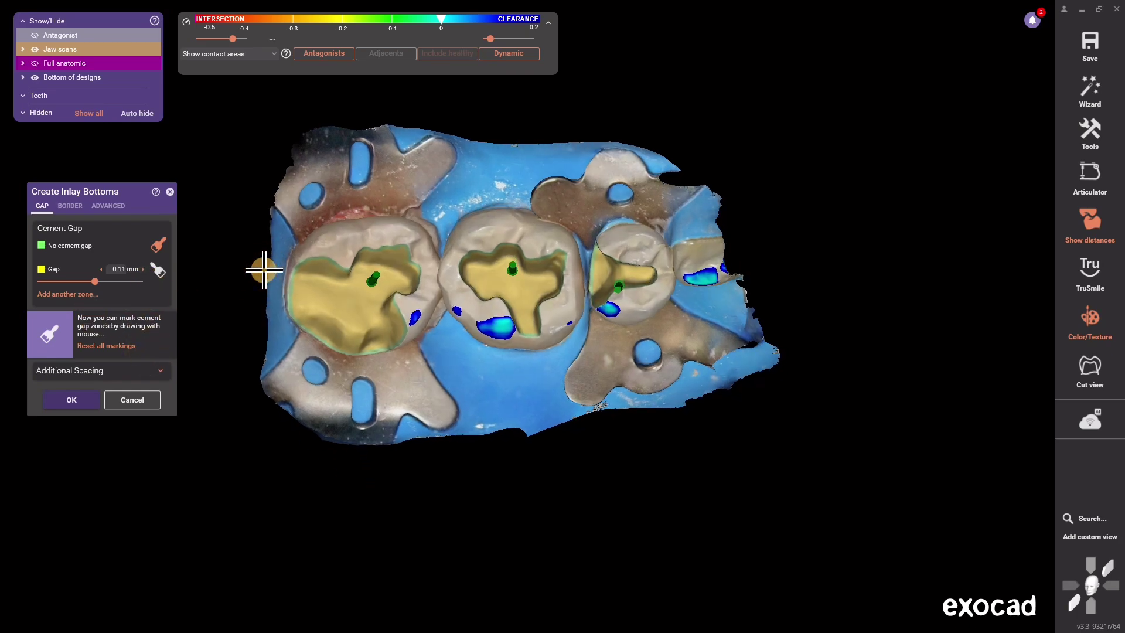
left_click(108, 207)
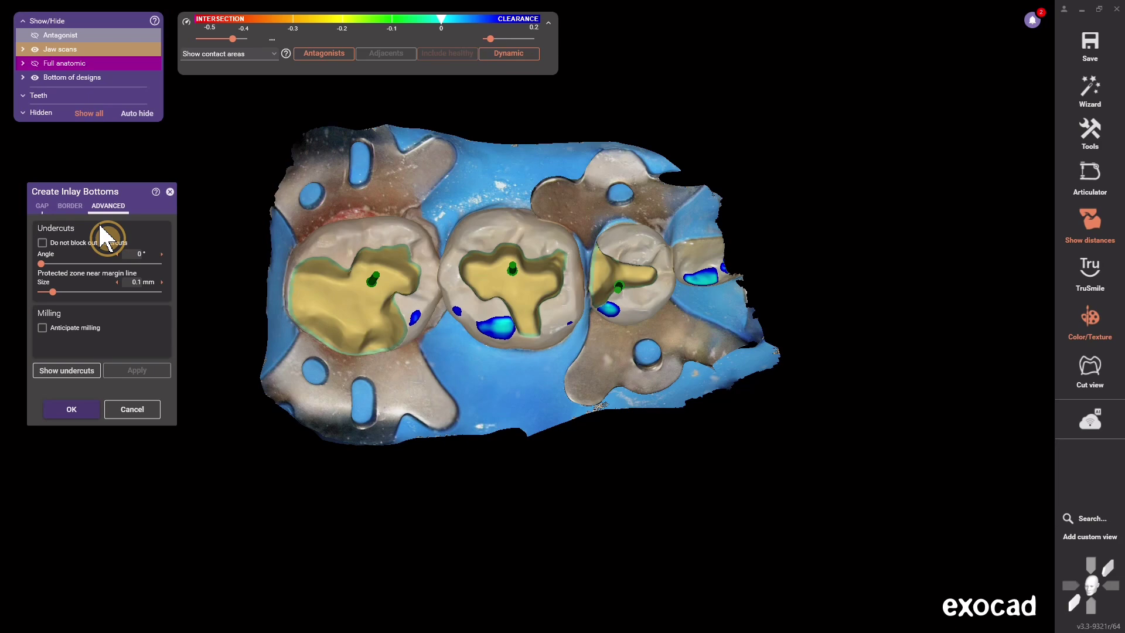
left_click(42, 328)
left_click_drag(49, 348, 141, 352)
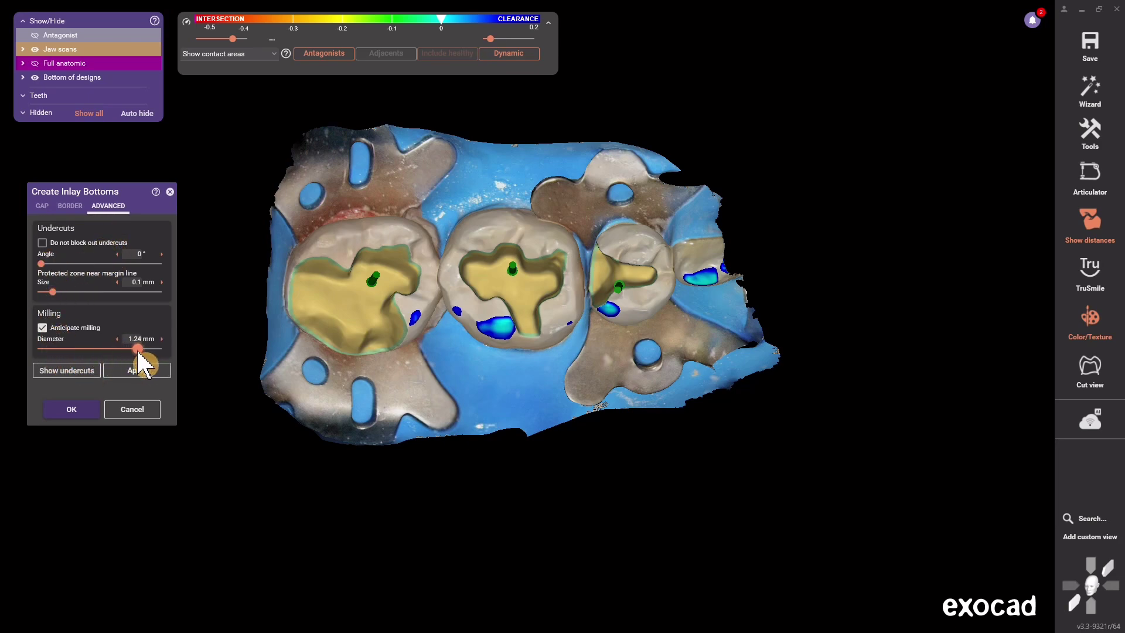
left_click(140, 375)
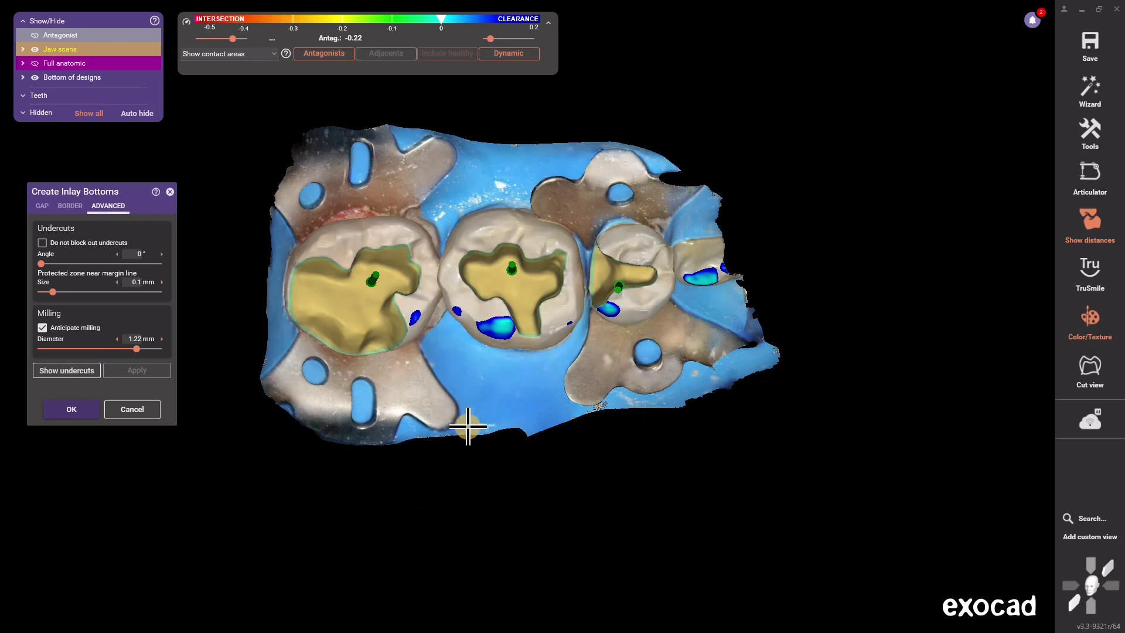
middle_click_drag(533, 500, 552, 530)
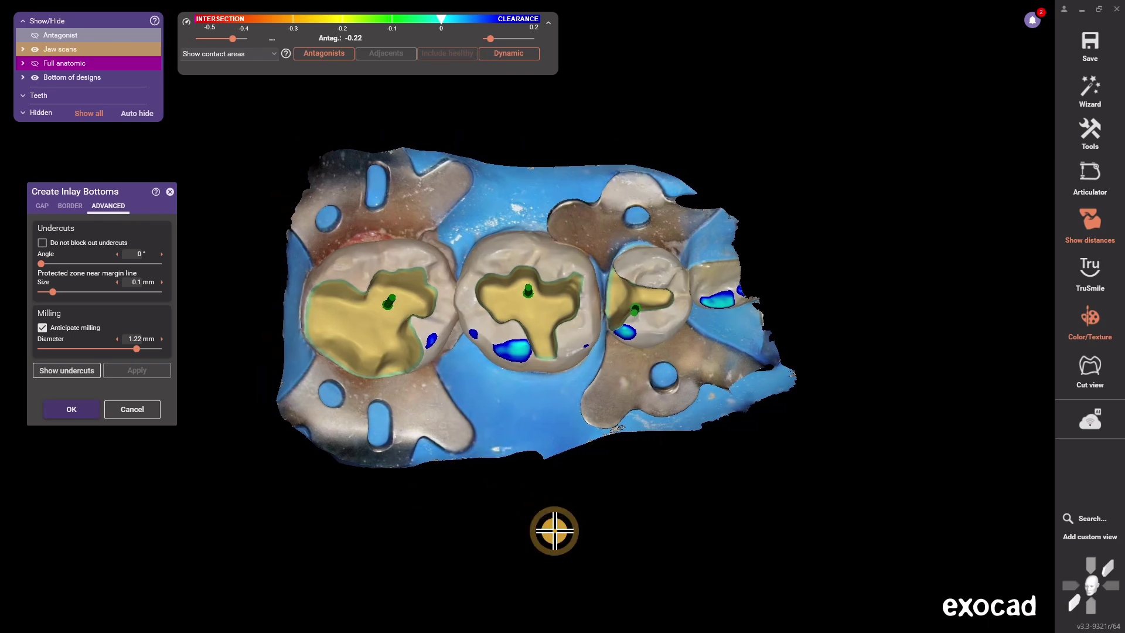
left_click(59, 413)
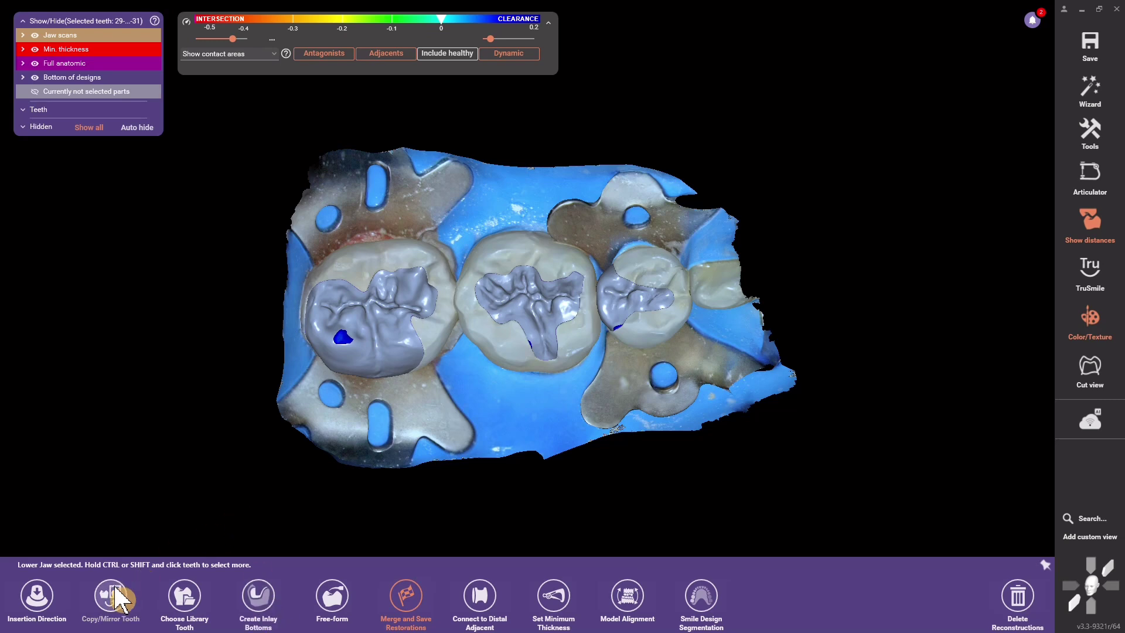
Once the inlay bottoms finish calculating, select tooth 31 on the model.
left_click(372, 321)
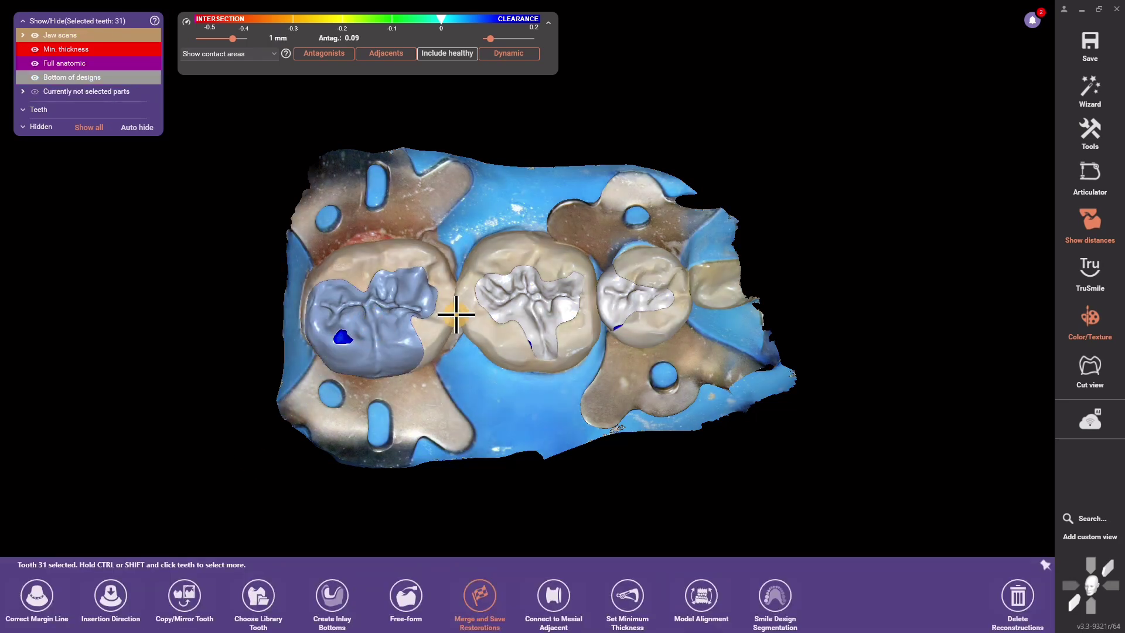
Add an edit point to tooth 31's margin line near tooth 30 and accept the correction.
left_click(37, 594)
scroll(448, 264, "up", 3)
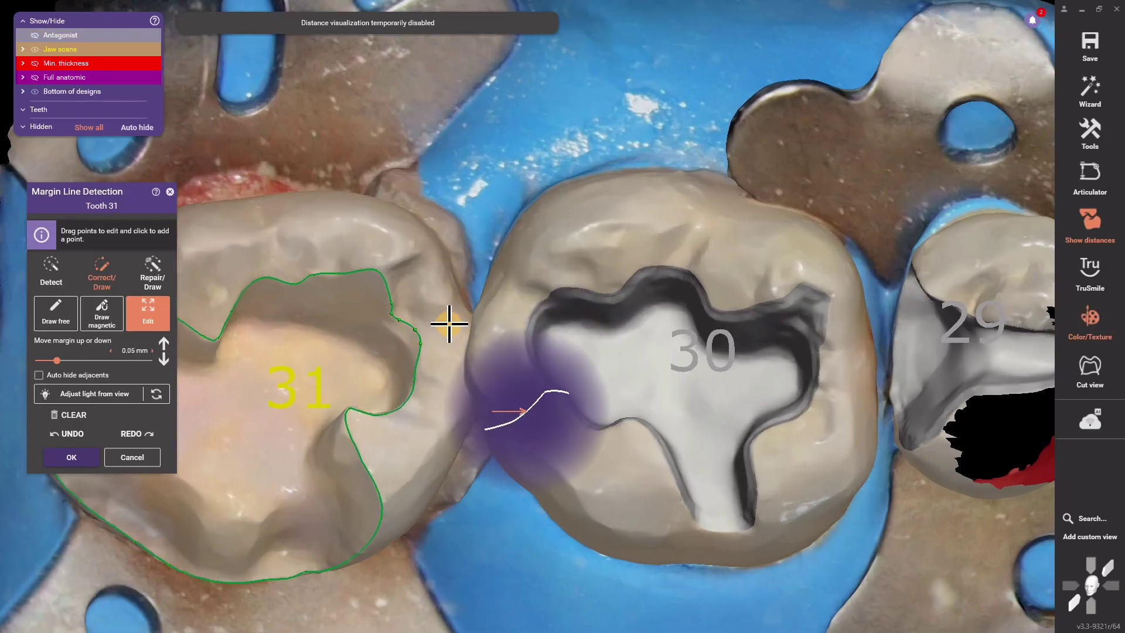
scroll(531, 378, "up", 4)
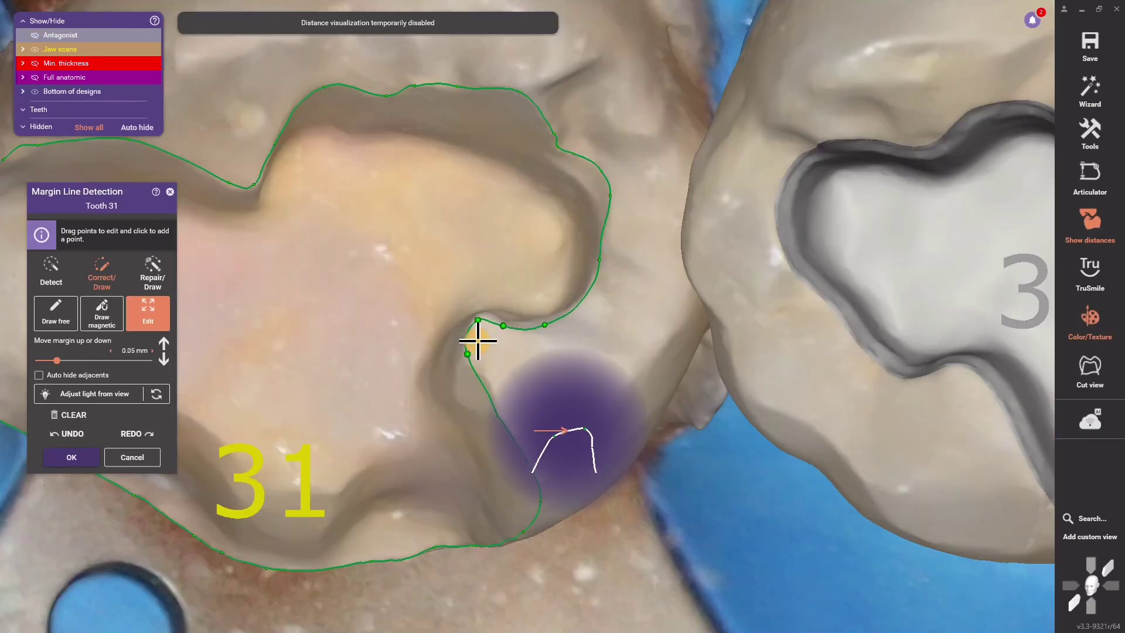
left_click(488, 387)
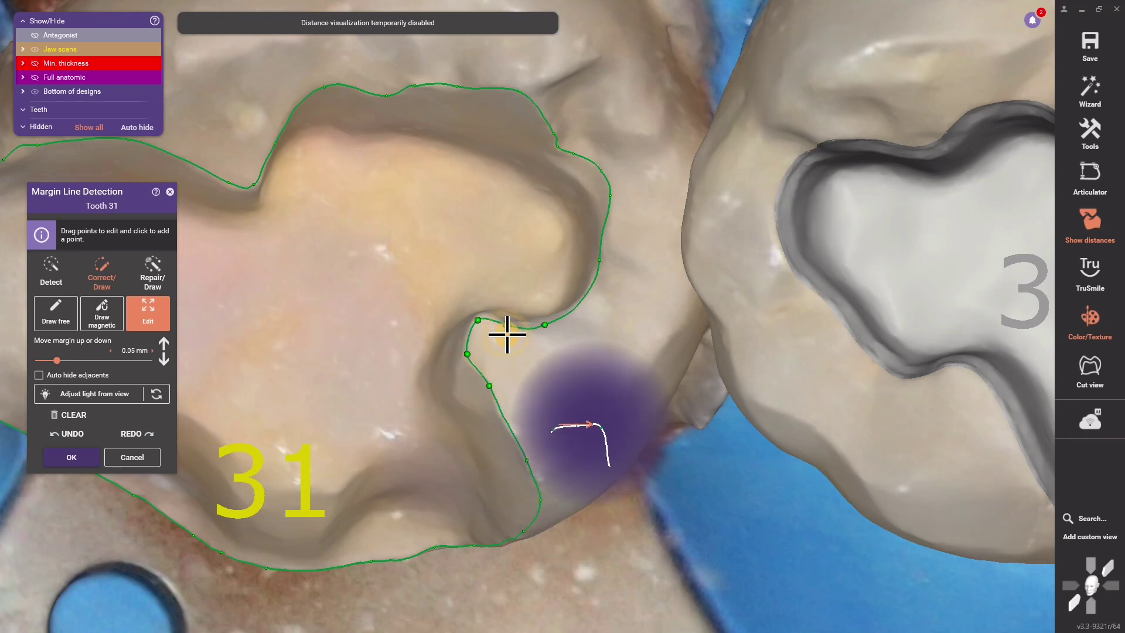
scroll(503, 364, "down", 6)
left_click(72, 457)
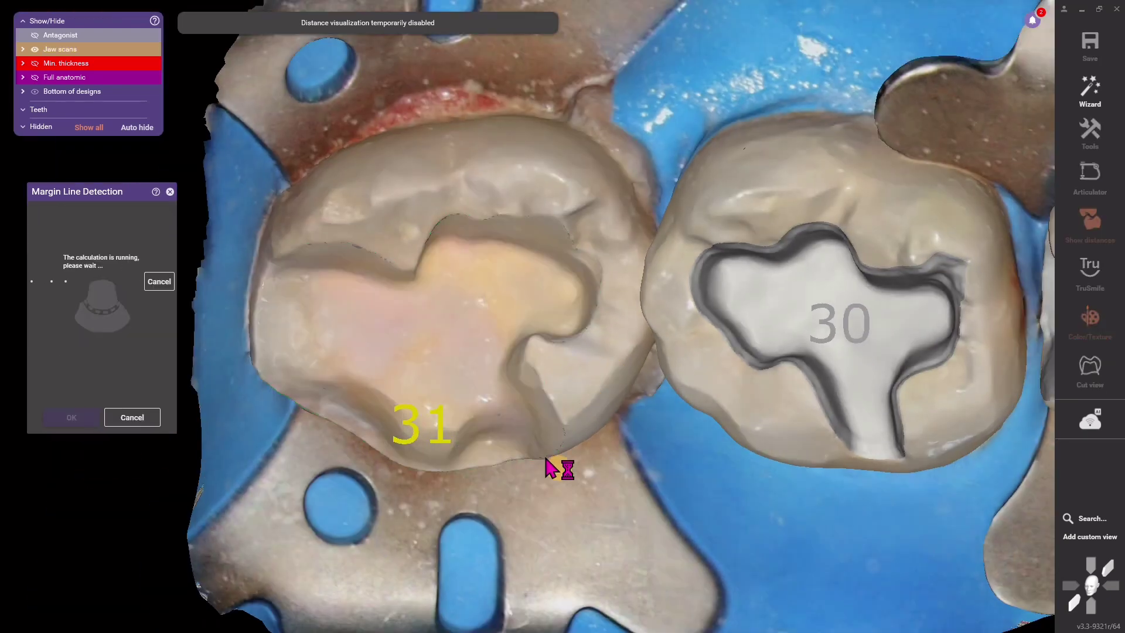
scroll(586, 452, "down", 5)
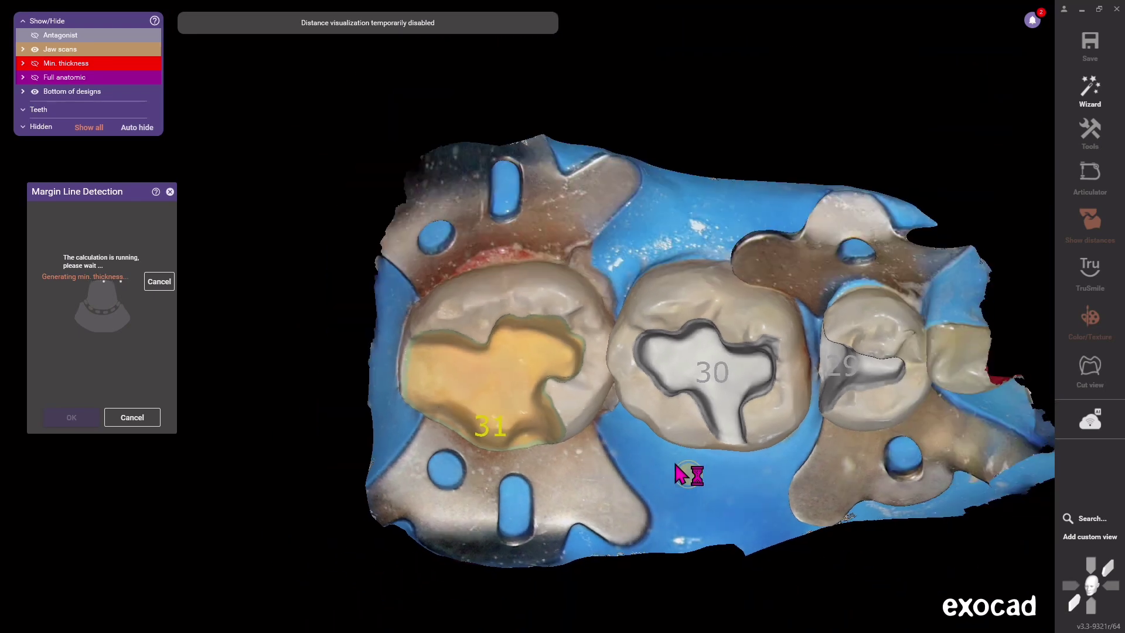